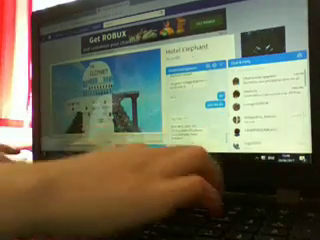
Send the Hotel Elephant chat message and walk the avatar to the yellow door frame
key(Return)
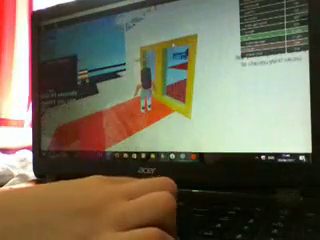
Head toward the two yellow door frames leading to the lobby reception desk
key(Right)
key(w)
key(w)
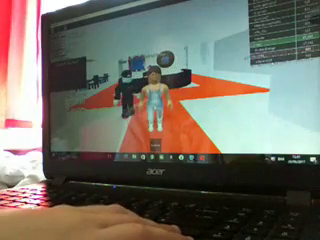
Walk the avatar forward toward the black reception desk beside another player
key(w)
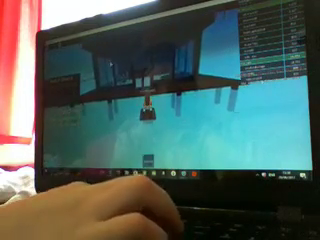
Climb up from the water into the hut's white-floored, red-walled room
key(w)
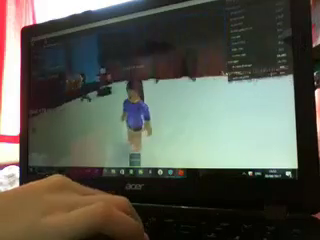
key(Left)
key(Left)
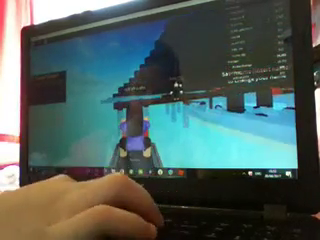
key(w)
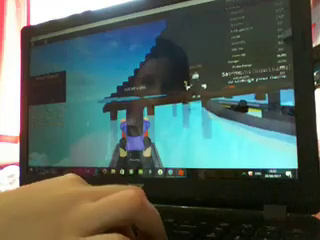